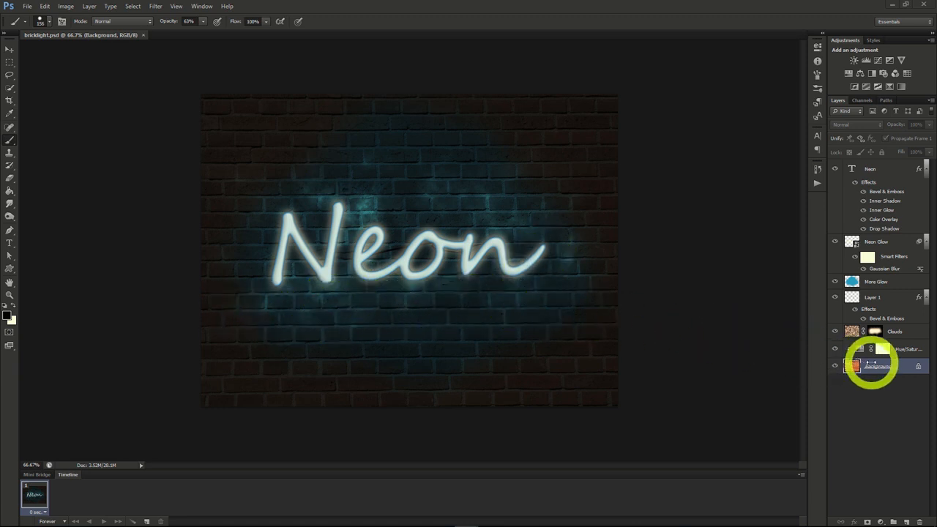
# Duplicate the brick Background layer into a new document.
pyautogui.rightClick(872, 368)
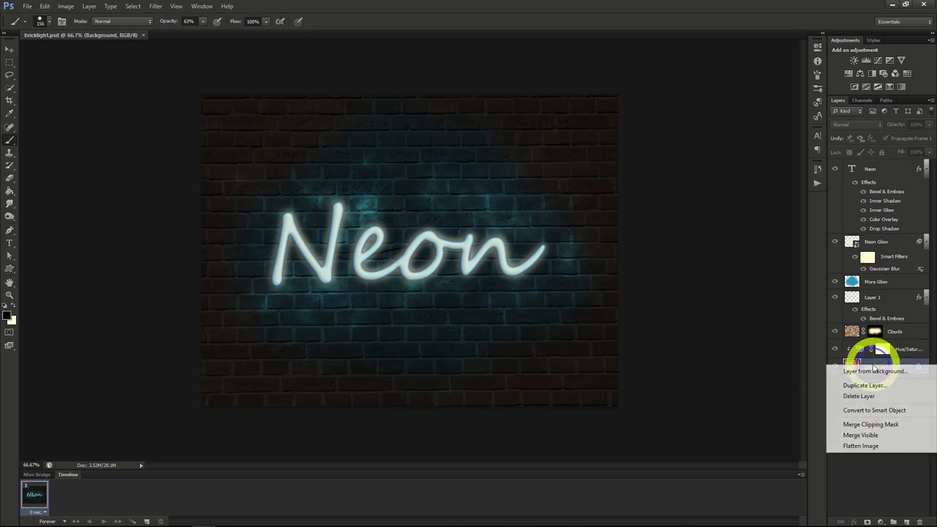
pyautogui.click(860, 385)
pyautogui.click(468, 196)
pyautogui.click(444, 220)
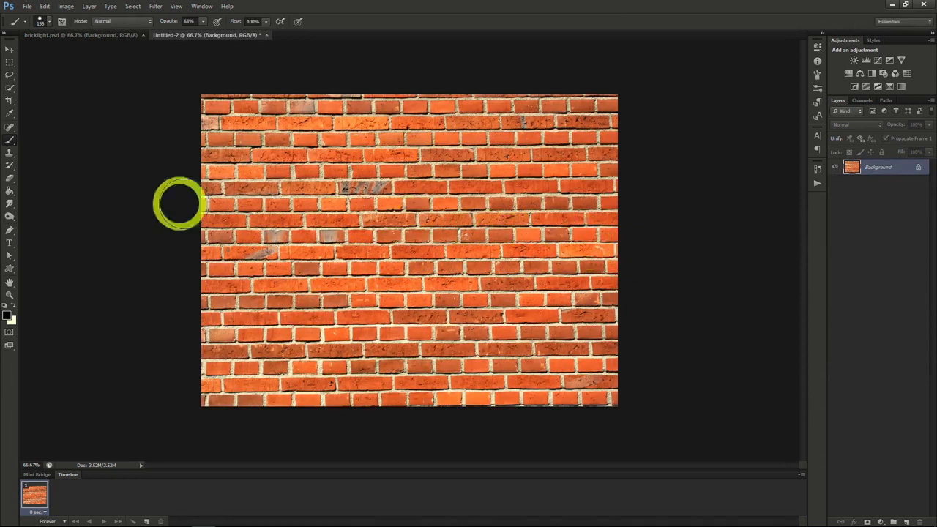
# Add the text "Neon" in Segoe Script over the brick wall.
pyautogui.click(818, 137)
pyautogui.press('t')
pyautogui.click(319, 254)
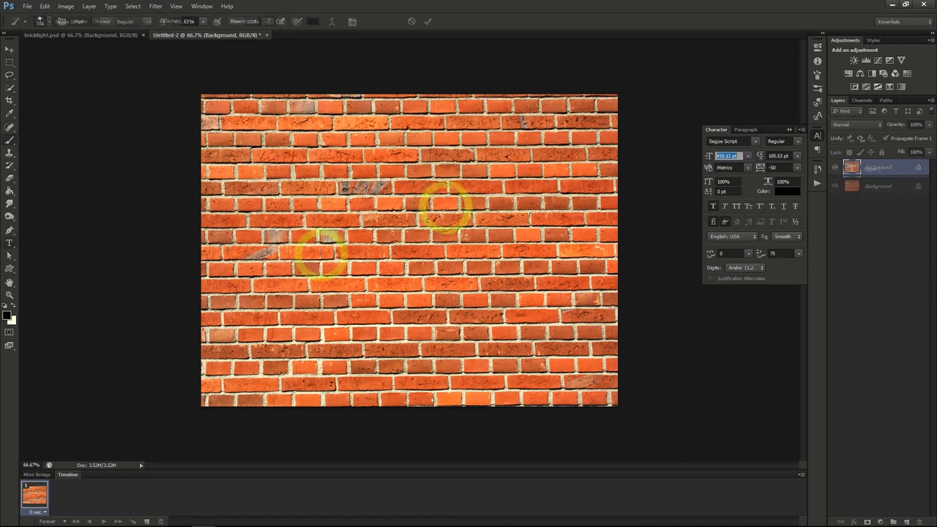
pyautogui.write('Neo')
# Reduce the Neon text to about 282 pt and place it near the middle of the wall.
pyautogui.moveTo(709, 155); pyautogui.dragTo(678, 160)
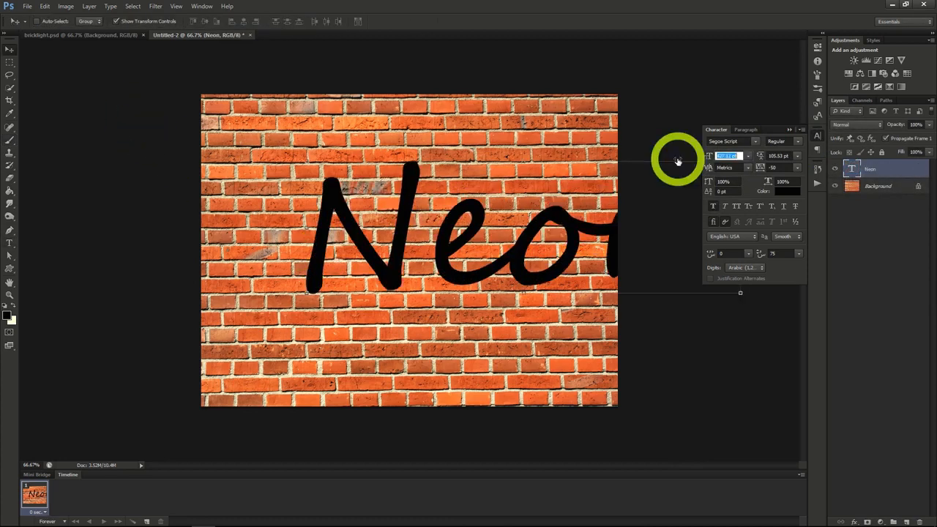
pyautogui.moveTo(535, 245); pyautogui.dragTo(483, 246)
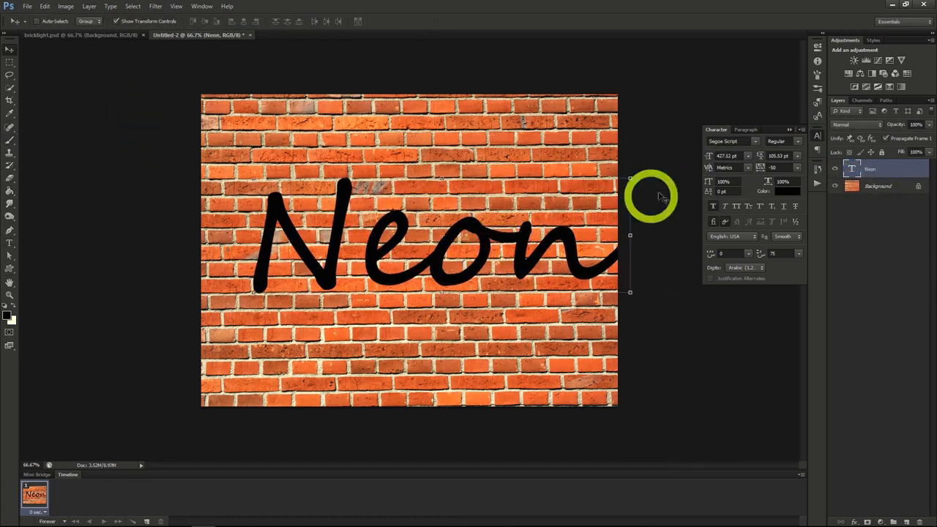
pyautogui.moveTo(711, 156); pyautogui.dragTo(692, 156)
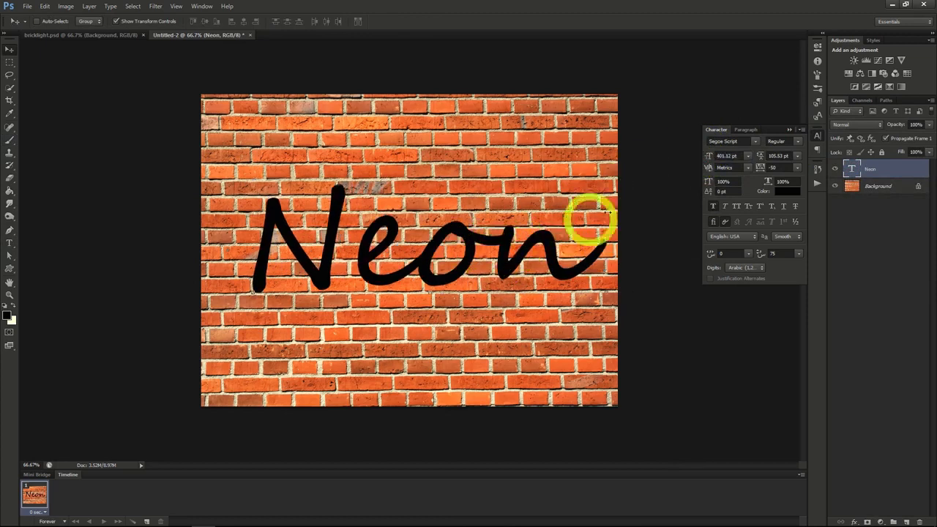
pyautogui.moveTo(710, 156); pyautogui.dragTo(642, 158)
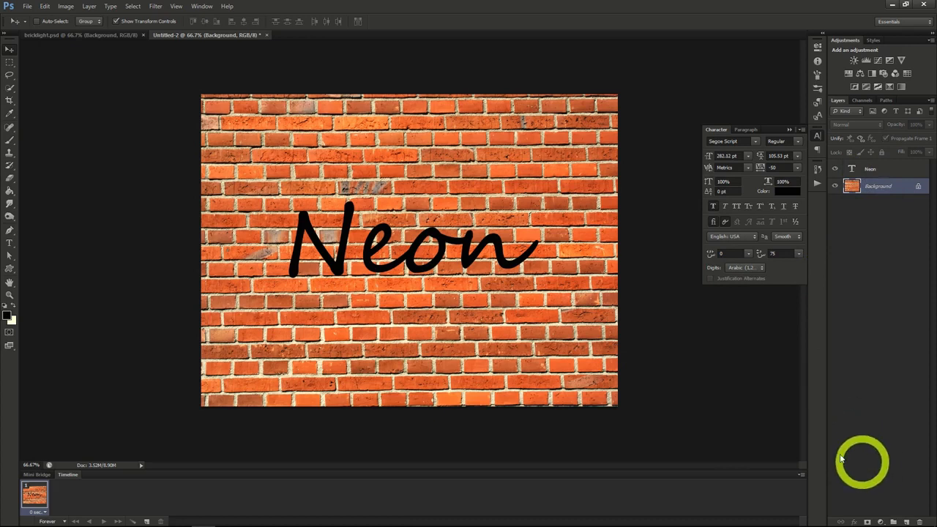
# Add a Hue/Saturation adjustment layer above the Background with saturation -70 and lightness -87.
pyautogui.click(87, 7)
pyautogui.moveTo(117, 92)
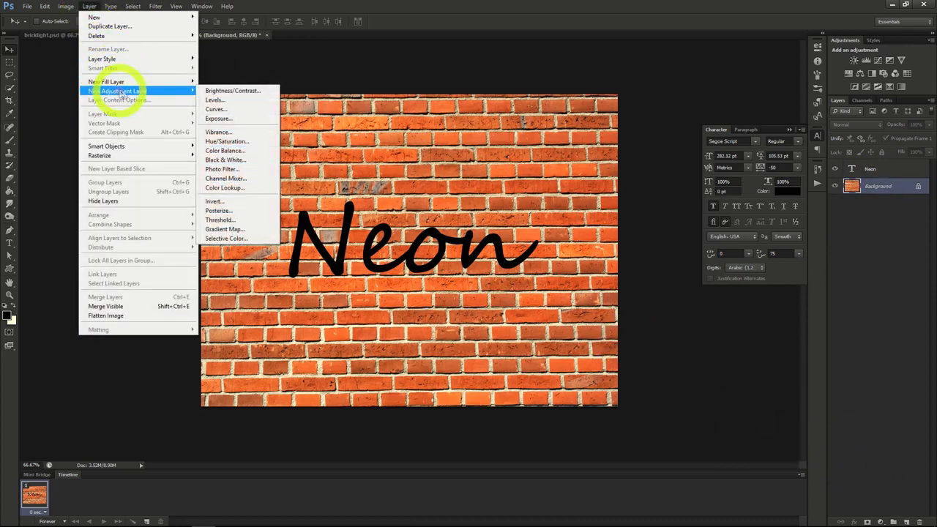
pyautogui.click(221, 141)
pyautogui.click(551, 169)
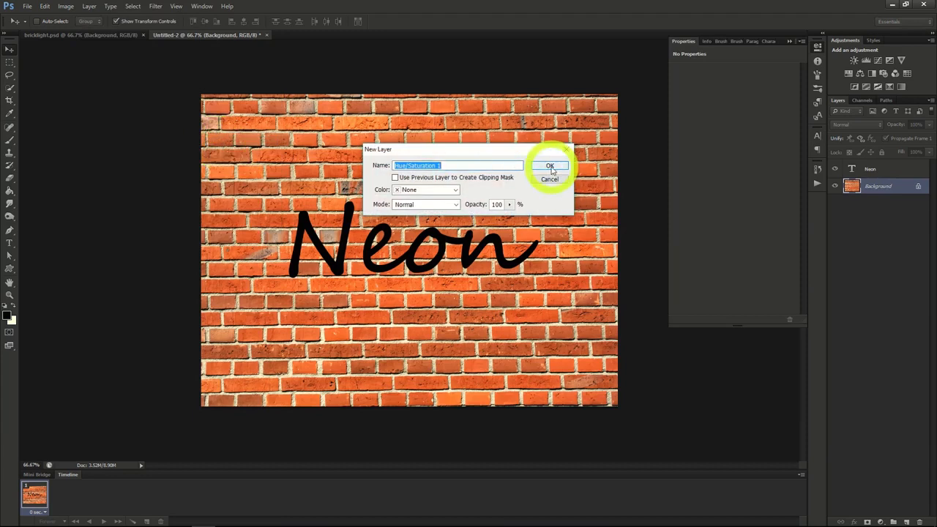
pyautogui.moveTo(733, 126); pyautogui.dragTo(684, 149)
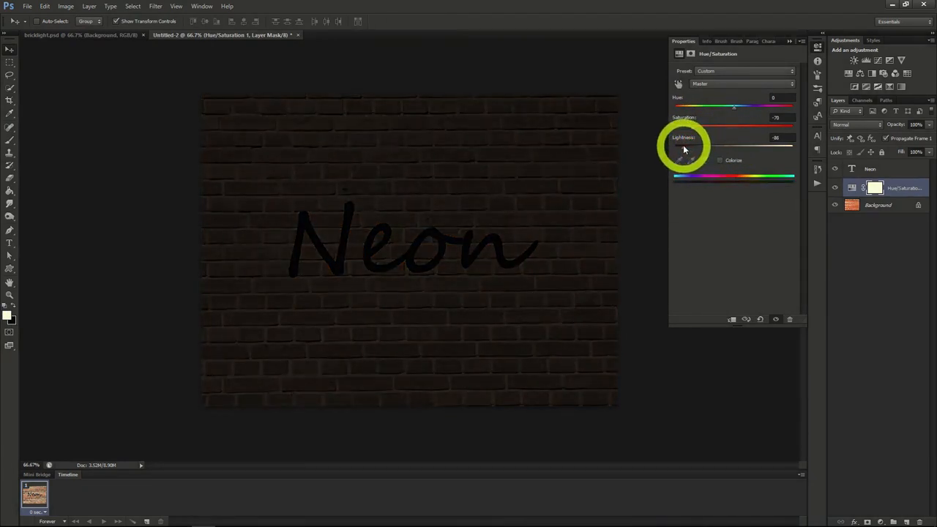
pyautogui.moveTo(682, 147); pyautogui.dragTo(683, 149)
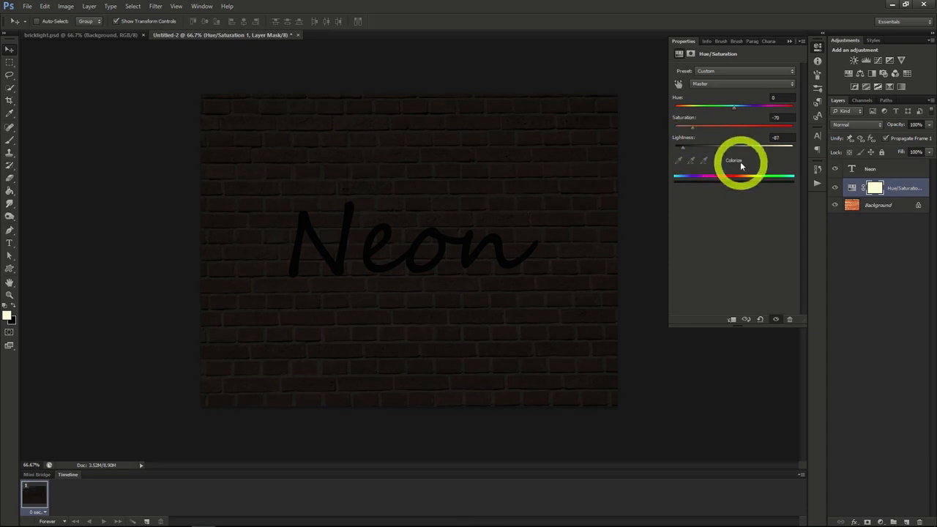
# Create a new layer above the Hue/Saturation adjustment and fill it with rendered clouds.
pyautogui.click(853, 188)
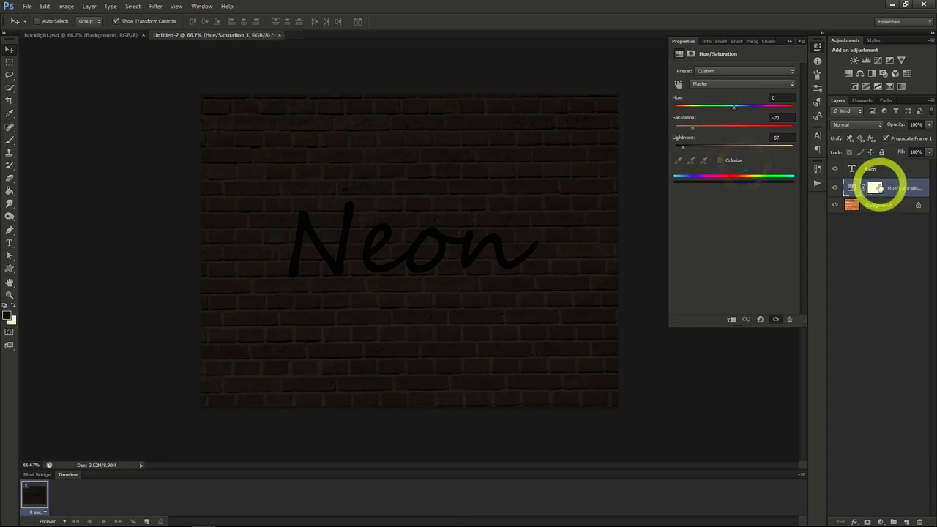
pyautogui.click(907, 521)
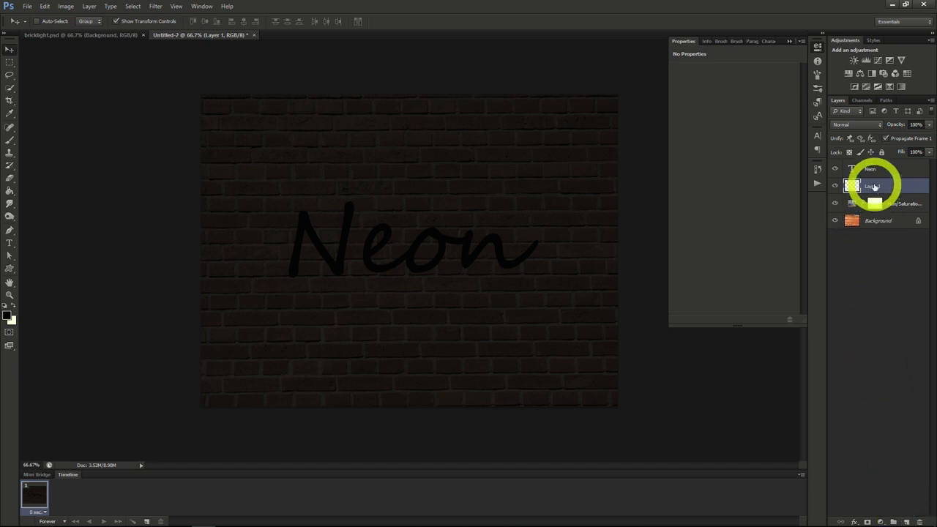
pyautogui.click(156, 7)
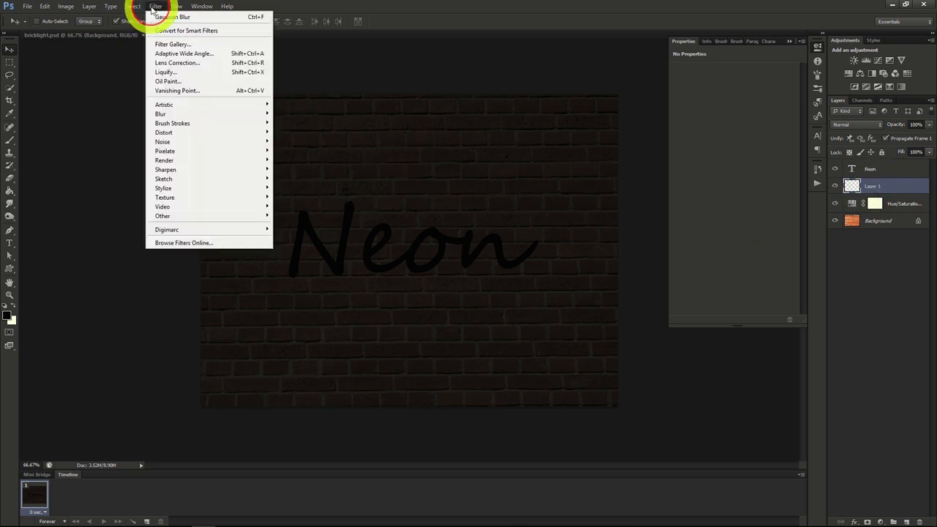
pyautogui.moveTo(180, 160)
pyautogui.click(287, 154)
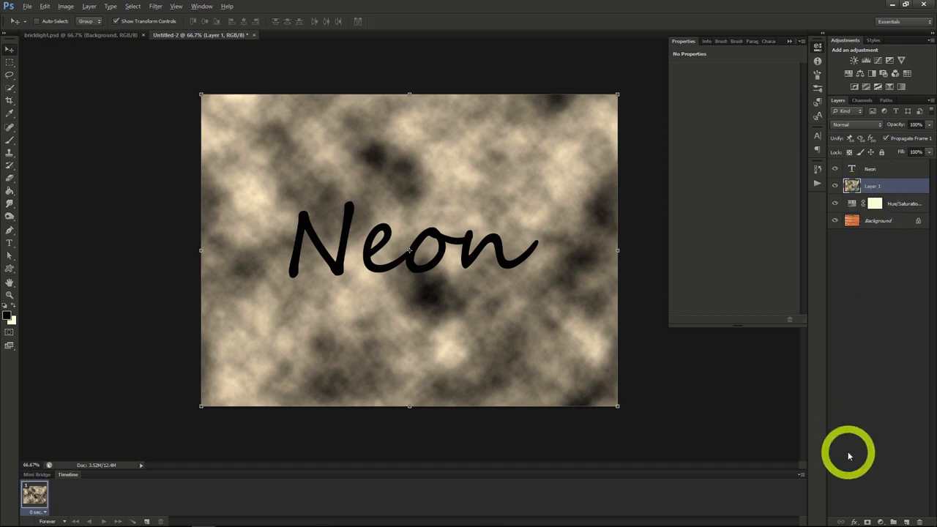
# Add a black layer mask to the clouds layer and set the layer's blend mode to Divide.
pyautogui.keyDown('alt'); pyautogui.click(867, 521); pyautogui.keyUp('alt')
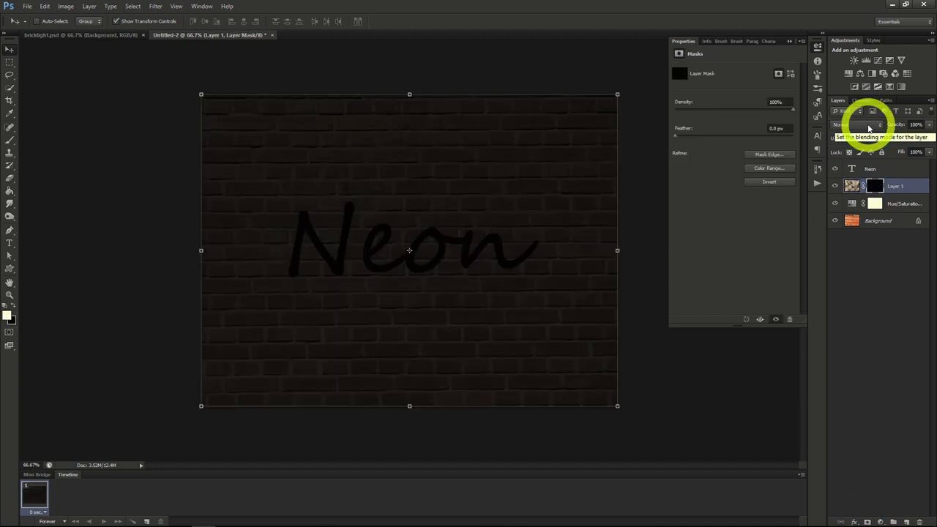
pyautogui.click(869, 129)
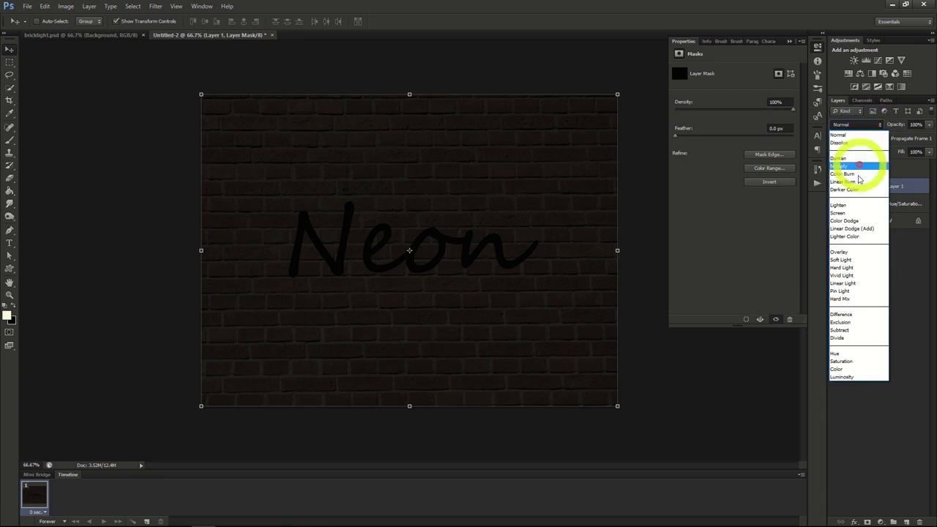
pyautogui.click(837, 337)
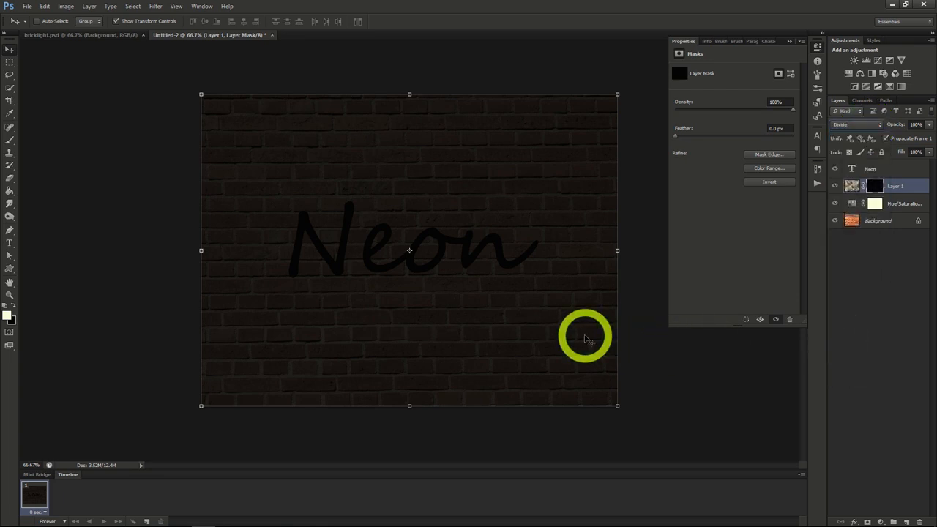
# Paint light patches around the text on the clouds layer's mask with a soft white brush at 50% opacity.
pyautogui.click(9, 140)
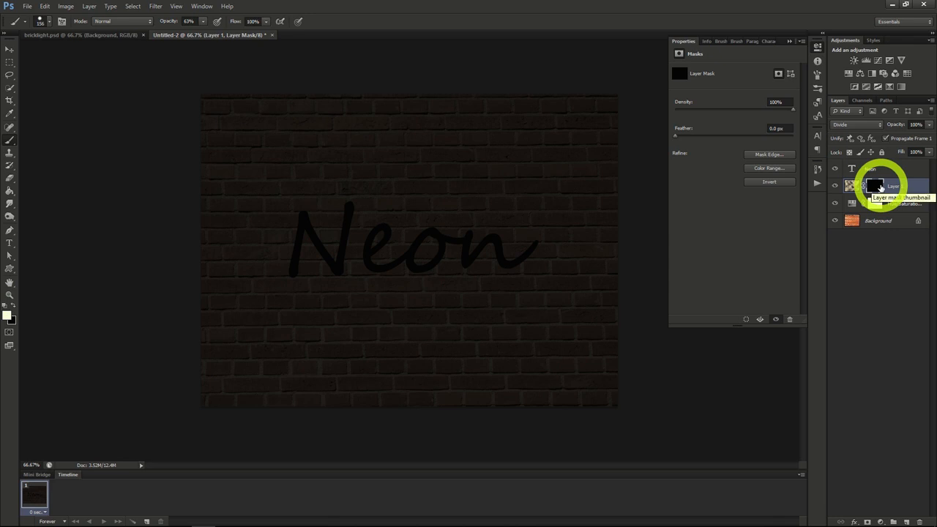
pyautogui.click(202, 23)
pyautogui.moveTo(196, 32); pyautogui.dragTo(196, 35)
pyautogui.click(48, 21)
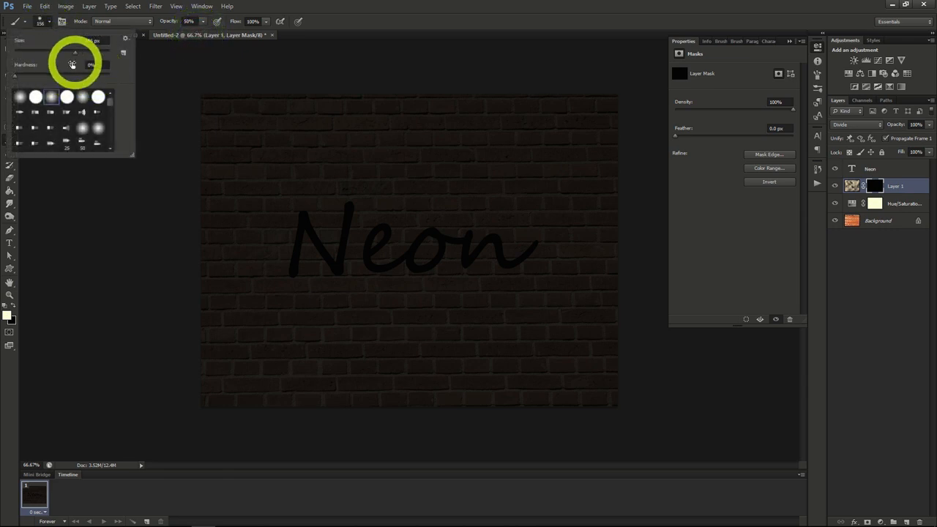
pyautogui.click(49, 22)
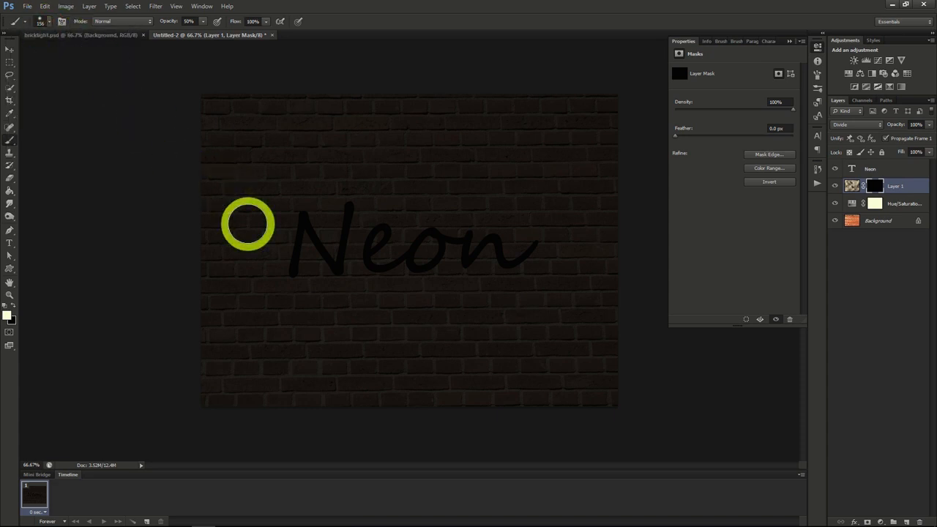
pyautogui.moveTo(307, 209)
pyautogui.mouseDown()
pyautogui.moveTo(268, 260)
pyautogui.moveTo(338, 214)
pyautogui.moveTo(320, 265)
pyautogui.moveTo(419, 232)
pyautogui.moveTo(458, 253)
pyautogui.moveTo(372, 242)
pyautogui.moveTo(449, 216)
pyautogui.moveTo(504, 256)
pyautogui.moveTo(557, 258)
pyautogui.moveTo(518, 220)
pyautogui.moveTo(465, 217)
pyautogui.moveTo(508, 271)
pyautogui.moveTo(465, 240)
pyautogui.moveTo(397, 220)
pyautogui.moveTo(362, 295)
pyautogui.moveTo(486, 185)
pyautogui.mouseUp()
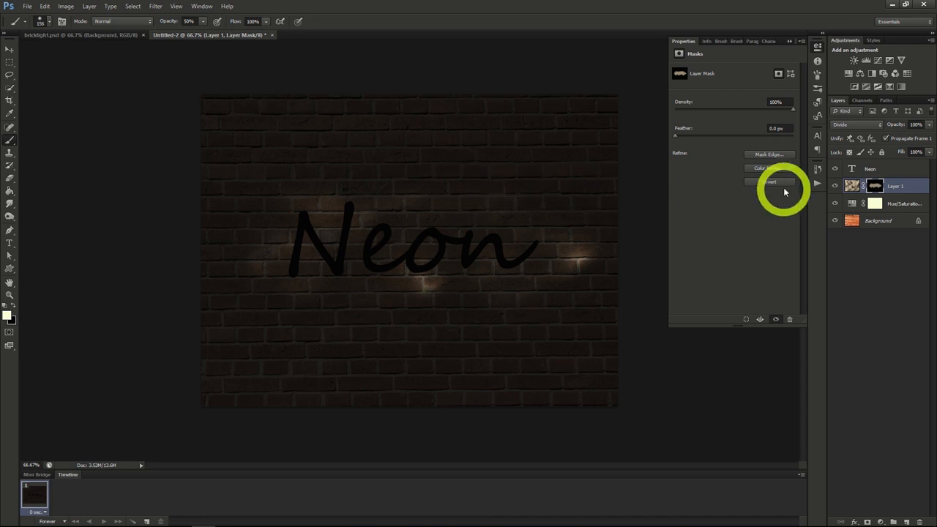
# Apply Bevel & Emboss to the Neon text layer with depth 185%, size 3 px and soften at its maximum.
pyautogui.click(866, 167)
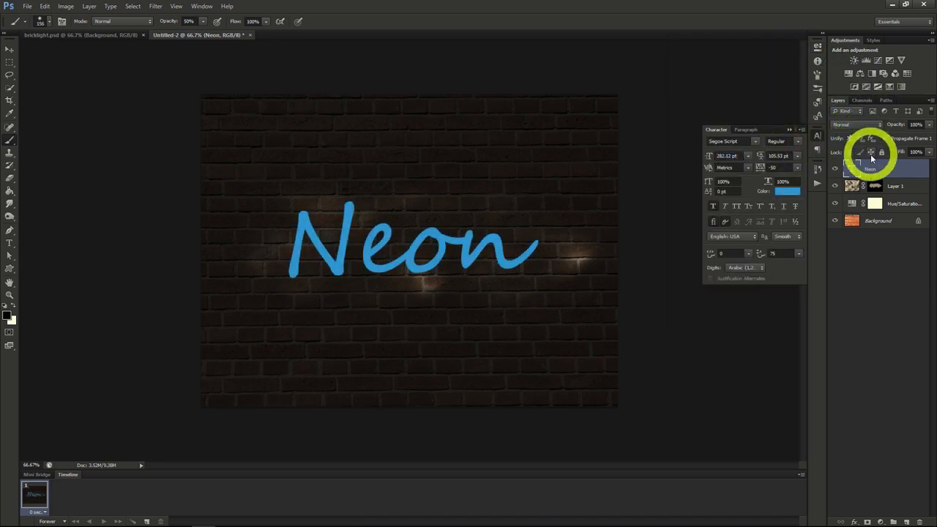
pyautogui.rightClick(864, 166)
pyautogui.click(837, 174)
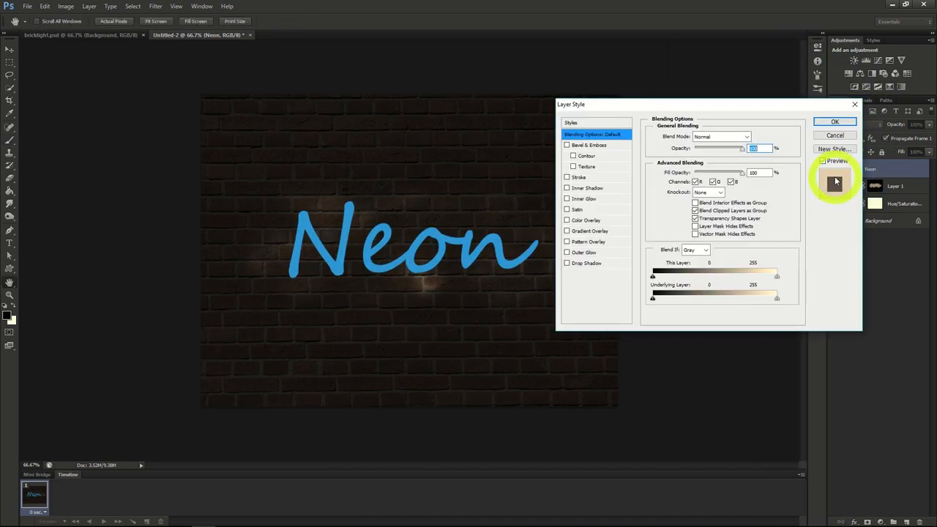
pyautogui.click(593, 146)
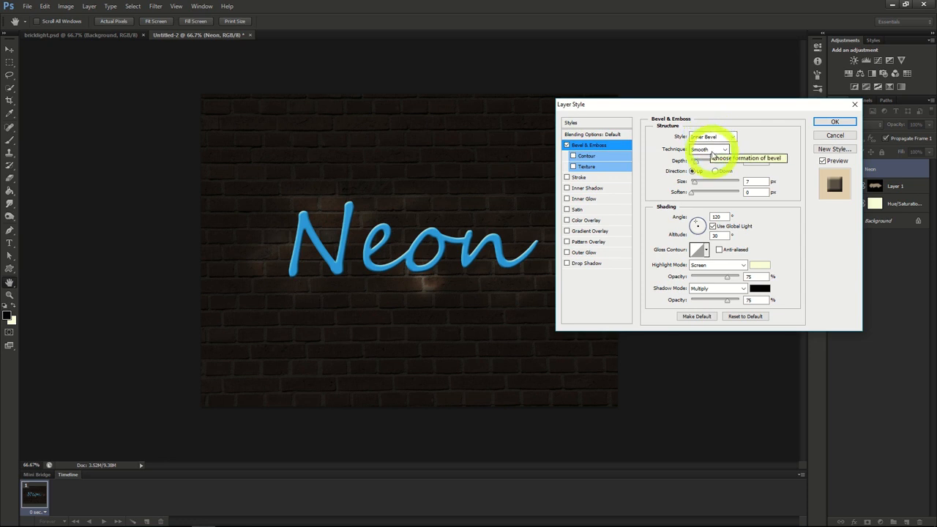
pyautogui.moveTo(697, 163); pyautogui.dragTo(699, 165)
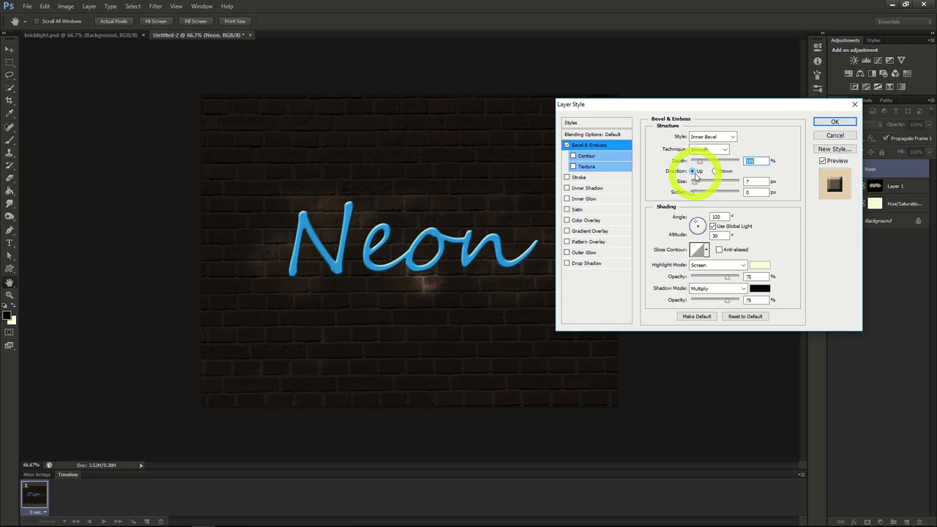
pyautogui.moveTo(696, 185); pyautogui.dragTo(748, 189)
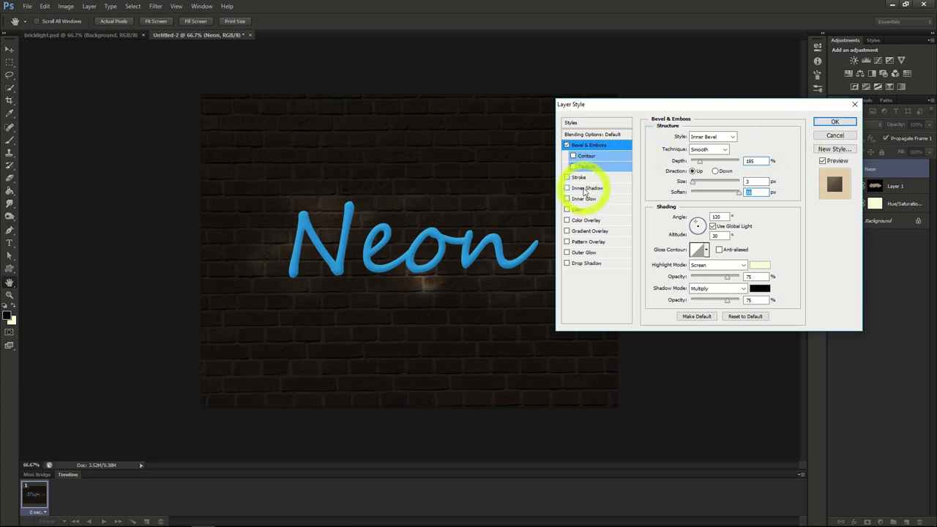
# Add an Inner Shadow to the Neon text with 40% opacity and 5 px distance, and adjust its size.
pyautogui.click(585, 189)
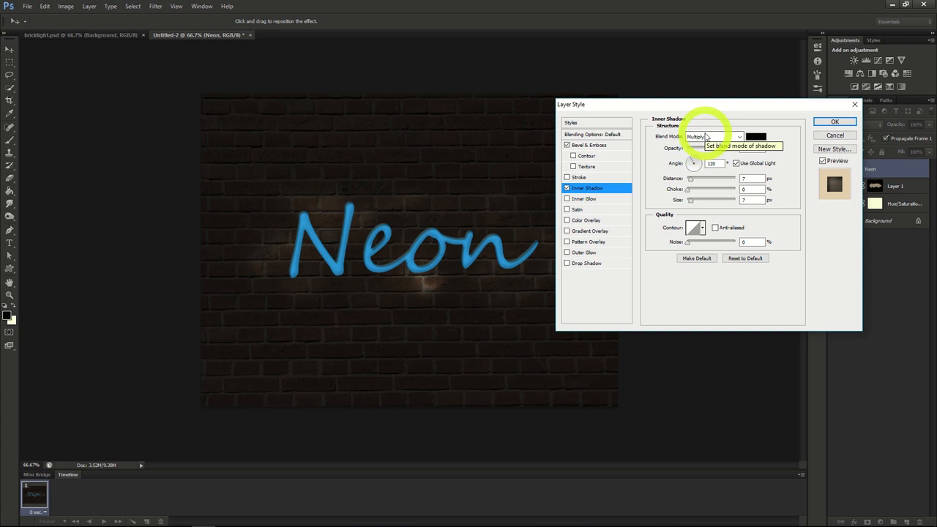
pyautogui.moveTo(718, 152); pyautogui.dragTo(708, 152)
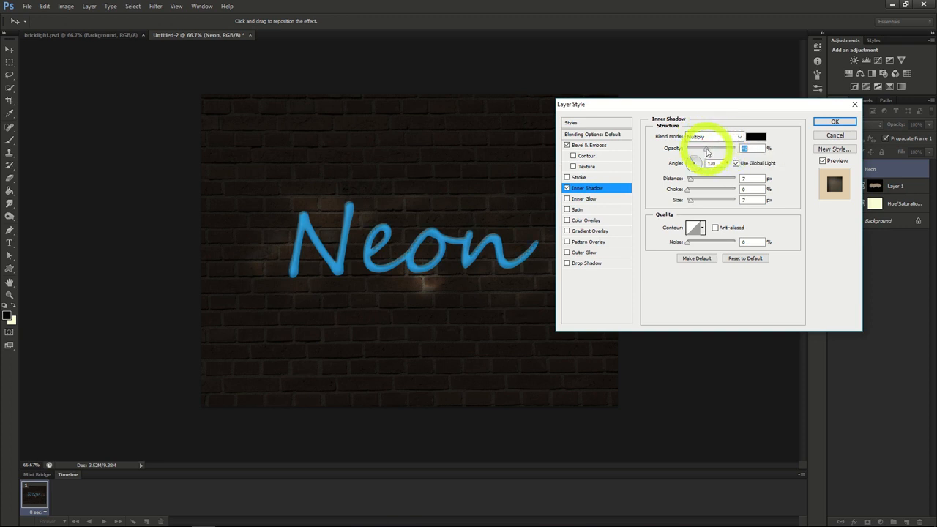
pyautogui.click(690, 179)
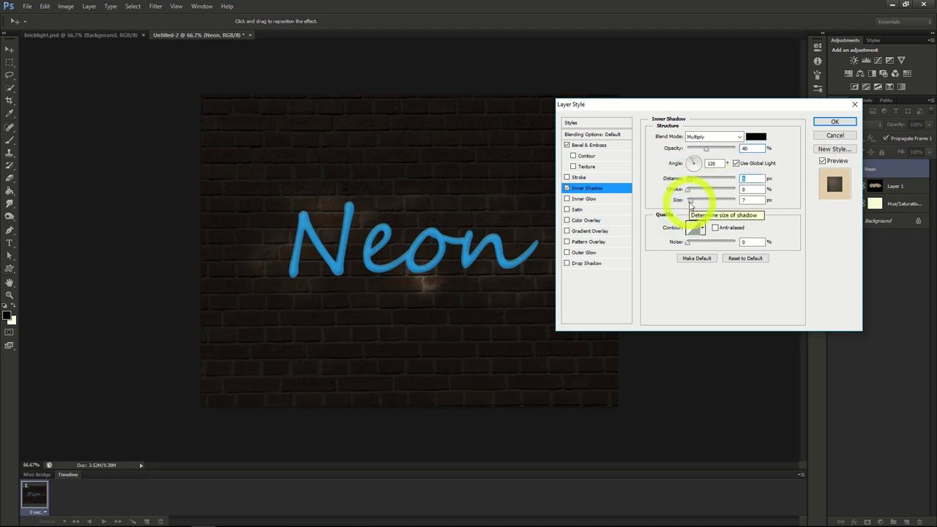
pyautogui.click(690, 202)
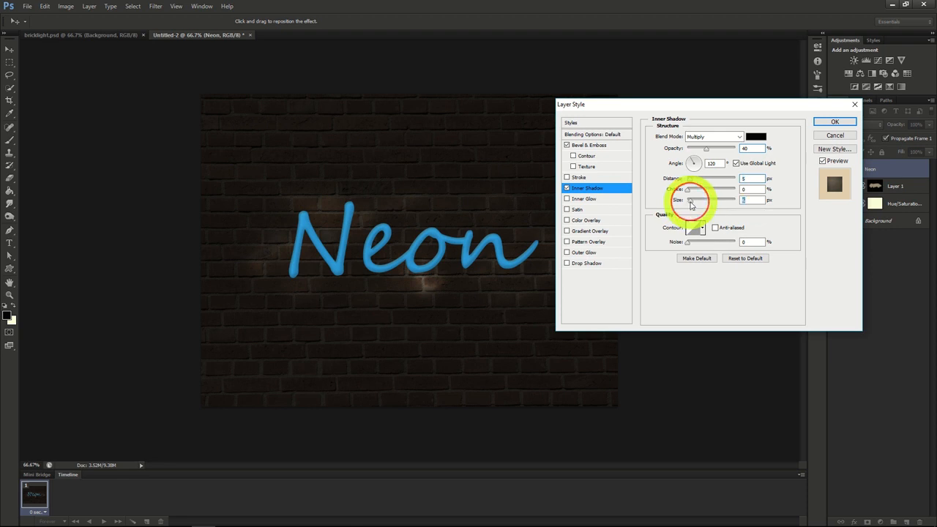
# Add an Inner Glow to the Neon text with size about 8 px and source Center, and apply the layer style.
pyautogui.click(588, 199)
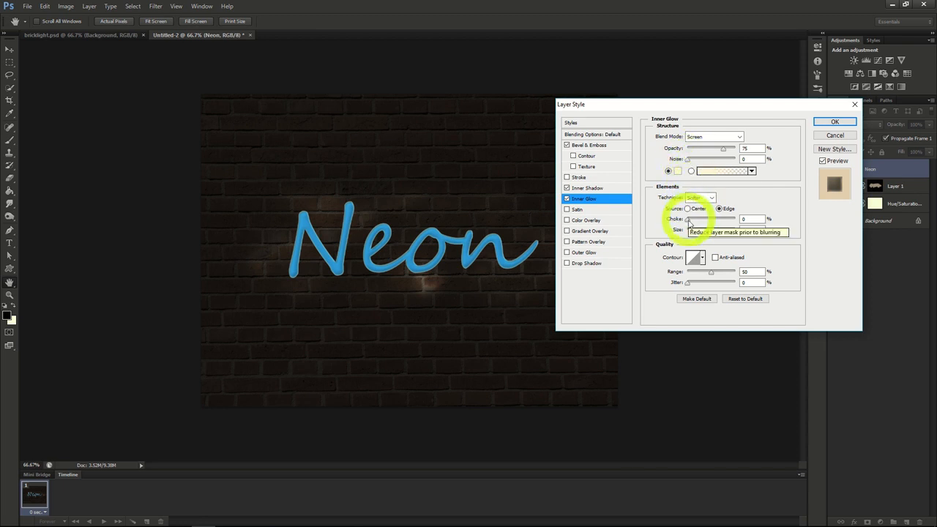
pyautogui.moveTo(691, 233); pyautogui.dragTo(692, 234)
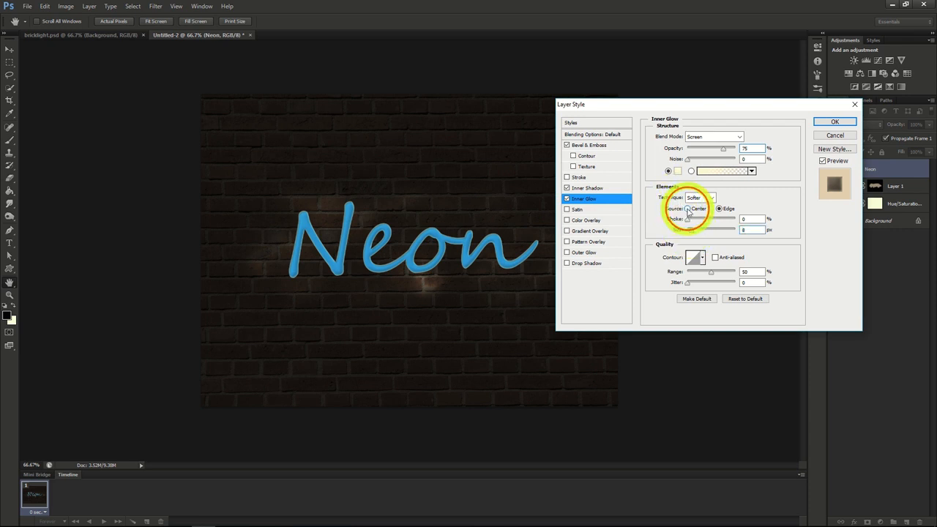
pyautogui.click(688, 210)
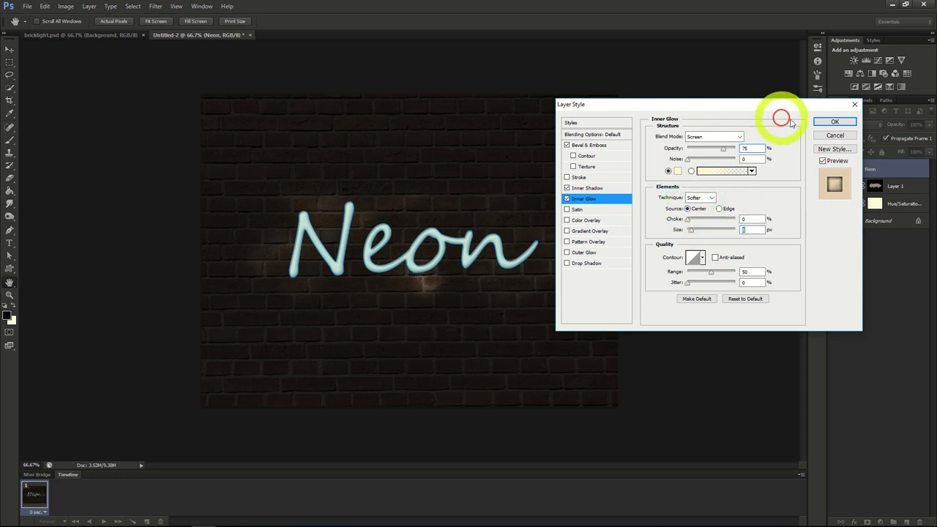
pyautogui.click(835, 123)
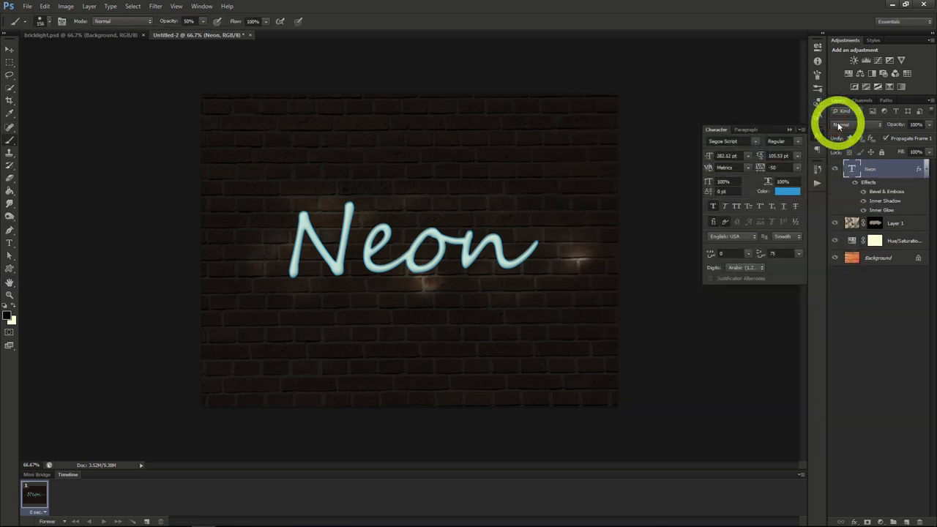
# Duplicate the Neon text layer, place the copy beneath the original and convert the copy to a smart object.
pyautogui.rightClick(872, 174)
pyautogui.click(820, 188)
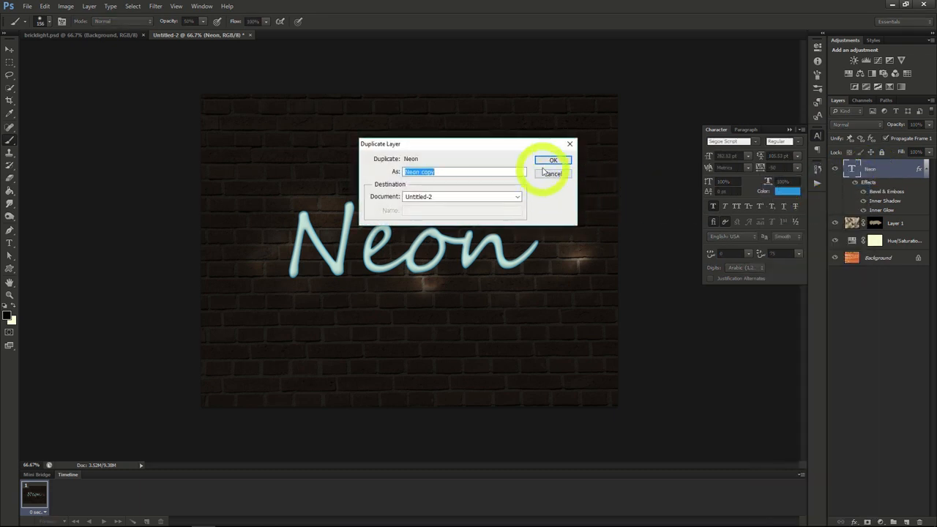
pyautogui.click(550, 161)
pyautogui.moveTo(874, 176); pyautogui.dragTo(882, 265)
pyautogui.rightClick(873, 224)
pyautogui.click(828, 217)
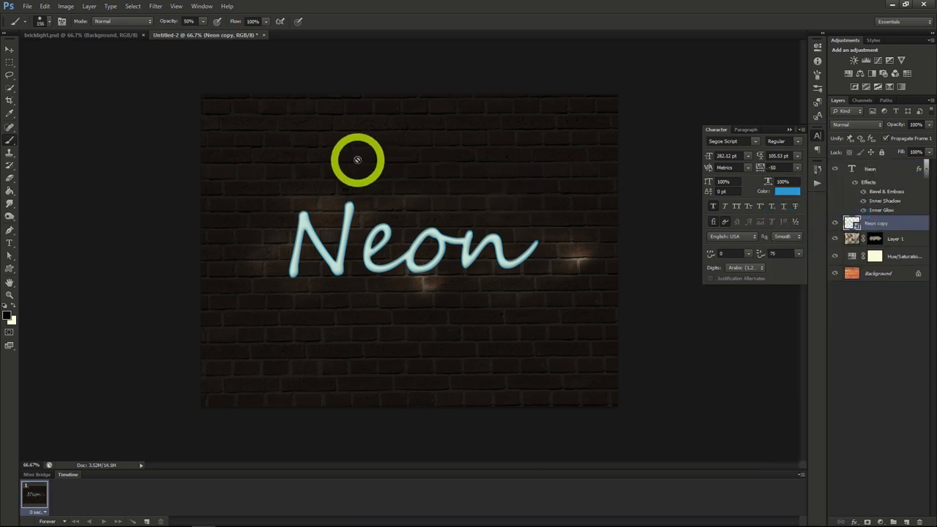
# Apply a Gaussian Blur with a radius of about 11.8 pixels to the Neon copy layer.
pyautogui.click(156, 7)
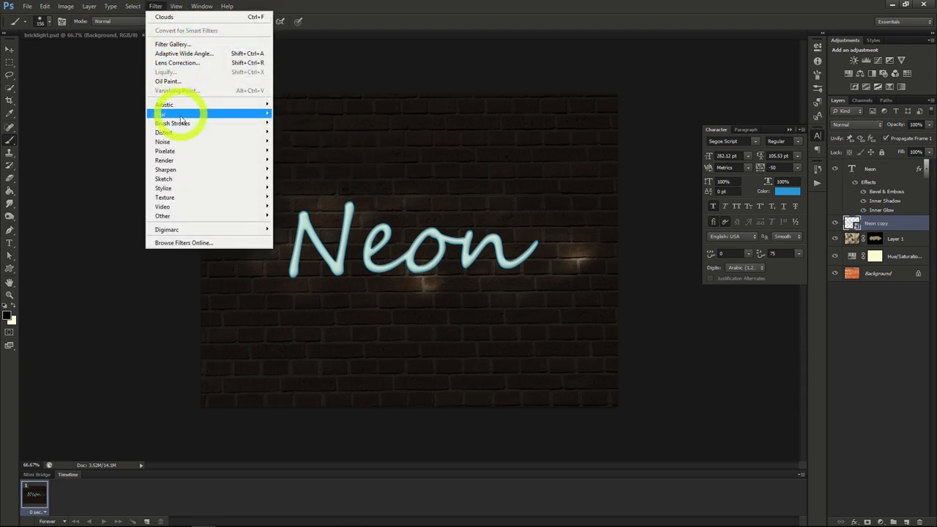
pyautogui.moveTo(180, 119)
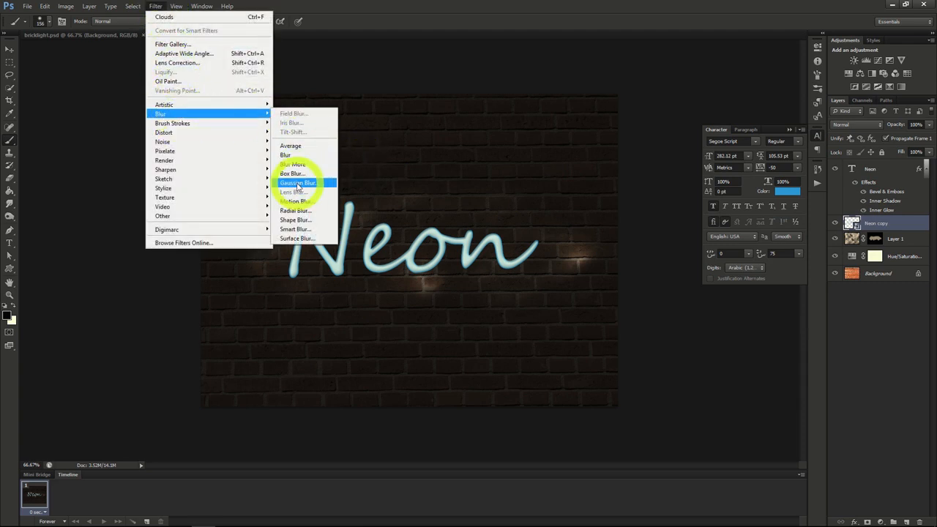
pyautogui.click(297, 183)
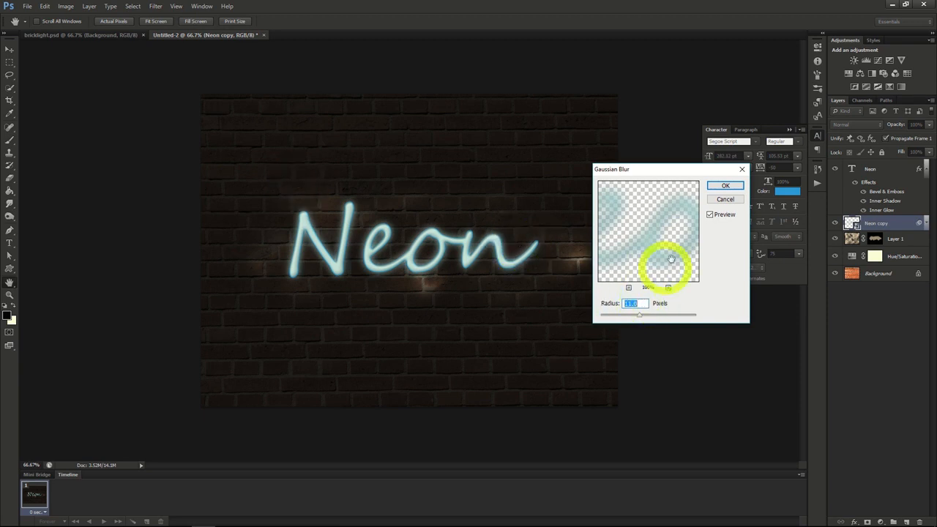
pyautogui.click(722, 186)
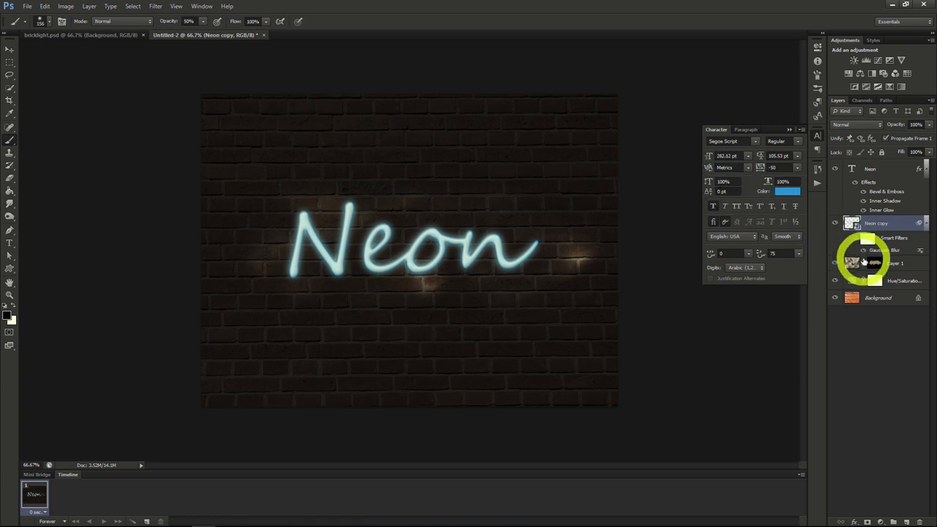
# Add a new layer directly above the clouds layer and set up a hard round brush at 13 px with 100% hardness.
pyautogui.click(897, 262)
pyautogui.click(906, 522)
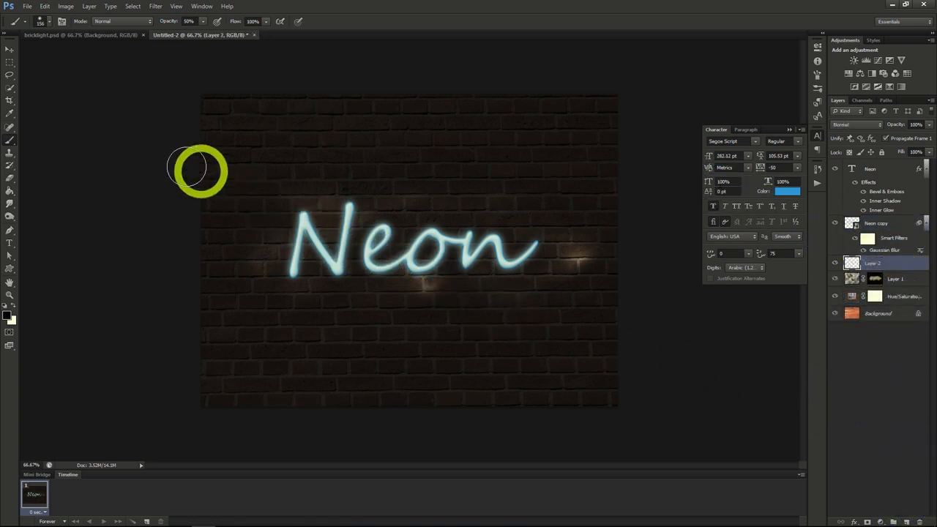
pyautogui.click(42, 24)
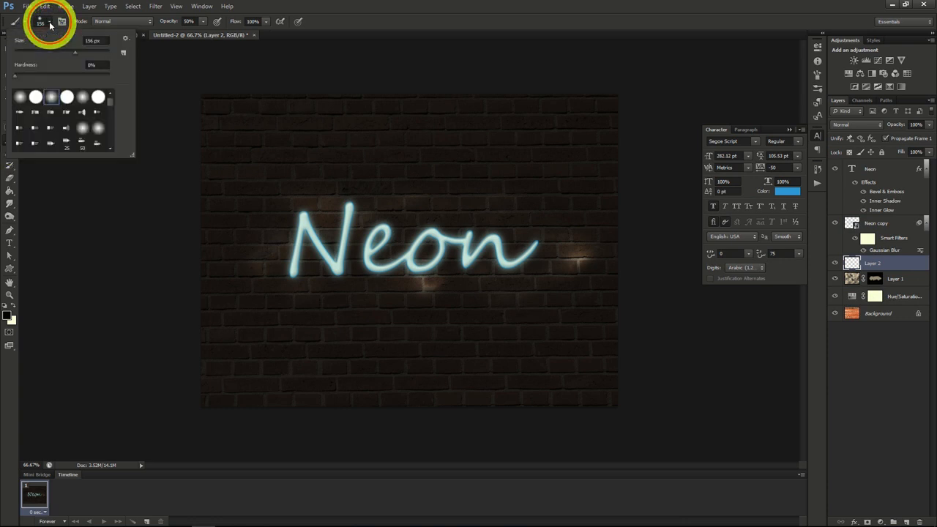
pyautogui.doubleClick(36, 88)
pyautogui.click(49, 25)
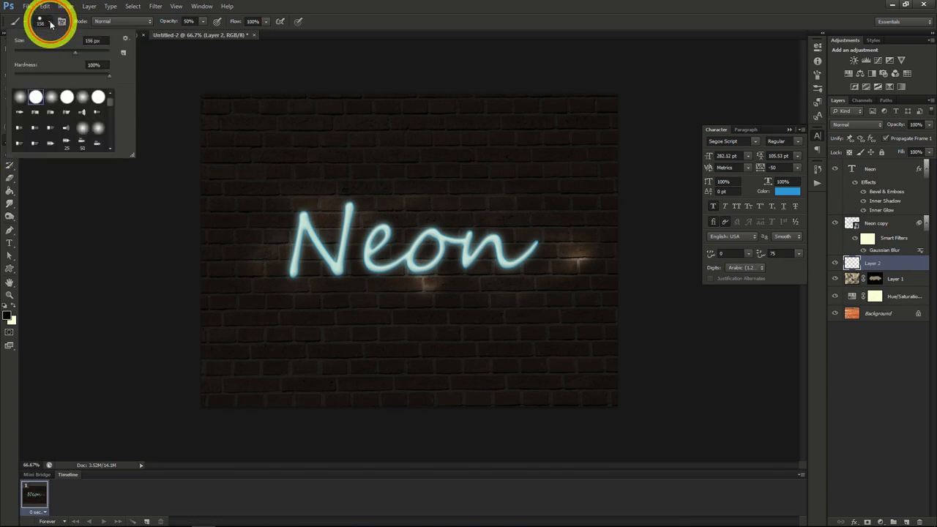
pyautogui.moveTo(73, 51); pyautogui.dragTo(32, 54)
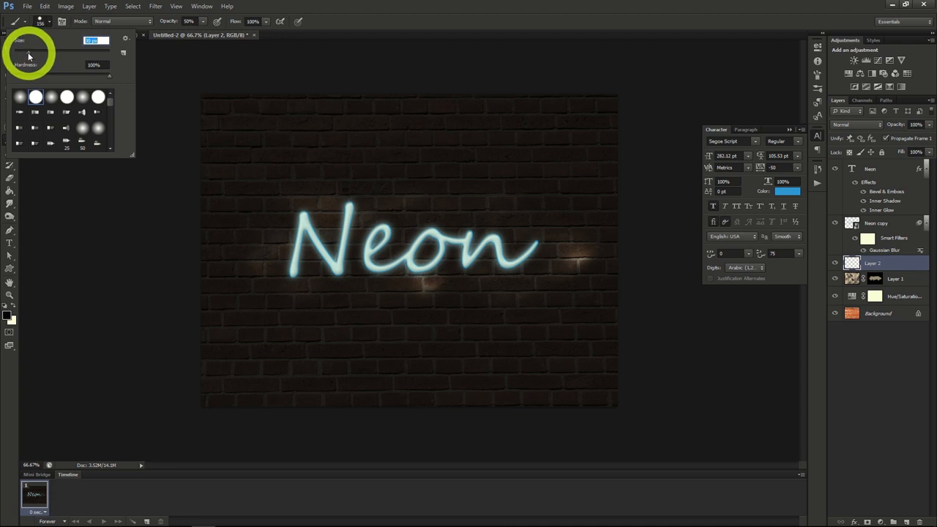
pyautogui.click(139, 241)
# Draw a wavy path with the Pen tool through the middle of all the Neon letters.
pyautogui.click(14, 231)
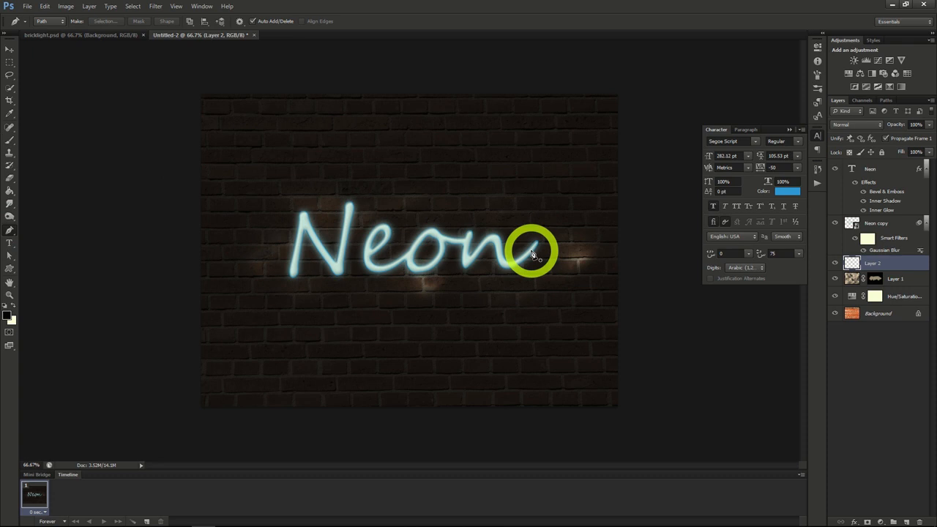
pyautogui.moveTo(532, 253); pyautogui.dragTo(476, 247)
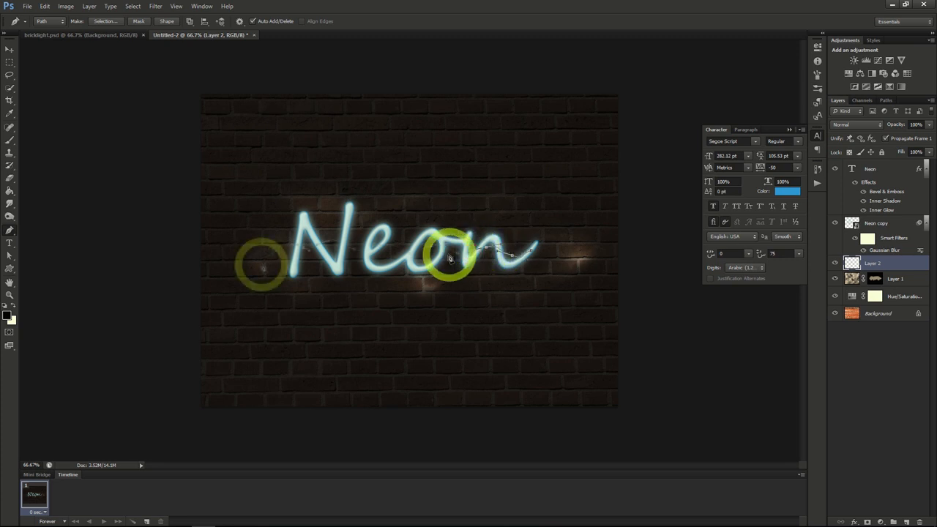
pyautogui.moveTo(260, 263); pyautogui.dragTo(323, 246)
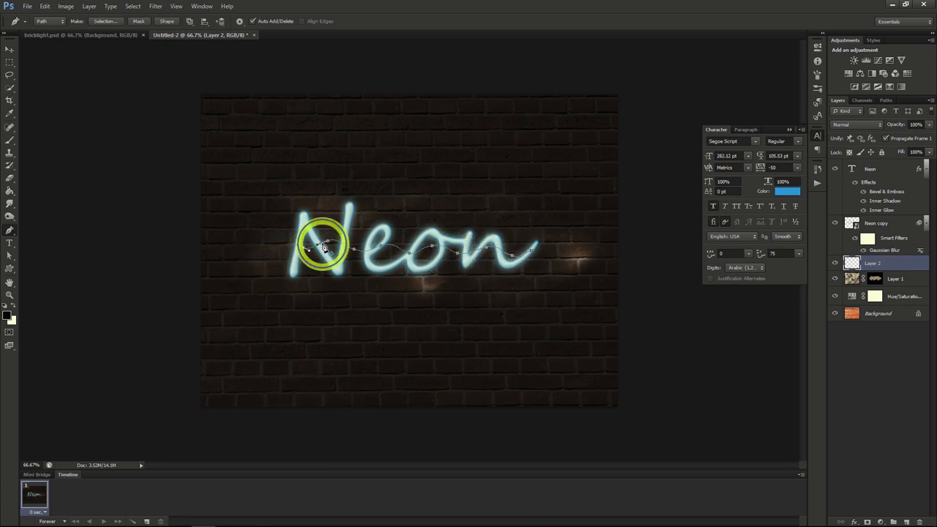
# Stroke the wavy path with the Brush and Simulate Pressure enabled, and delete the path.
pyautogui.rightClick(323, 246)
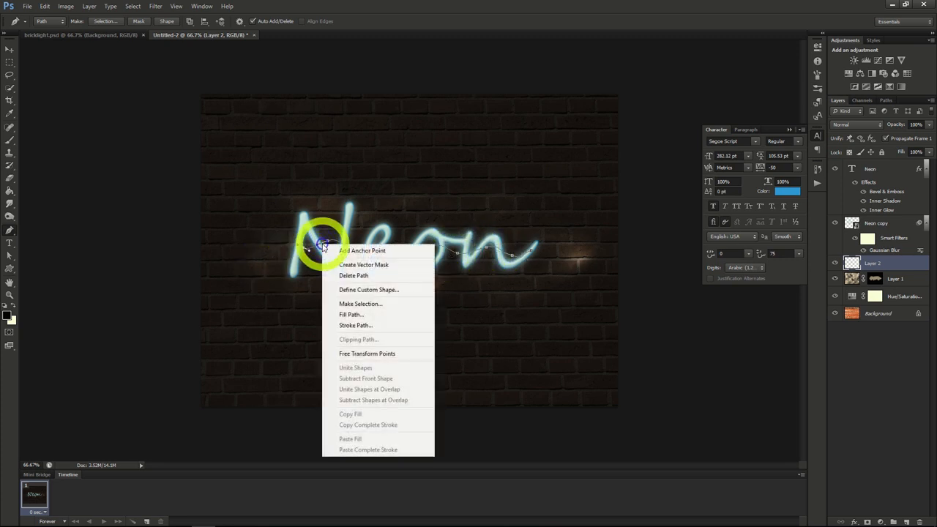
pyautogui.click(351, 325)
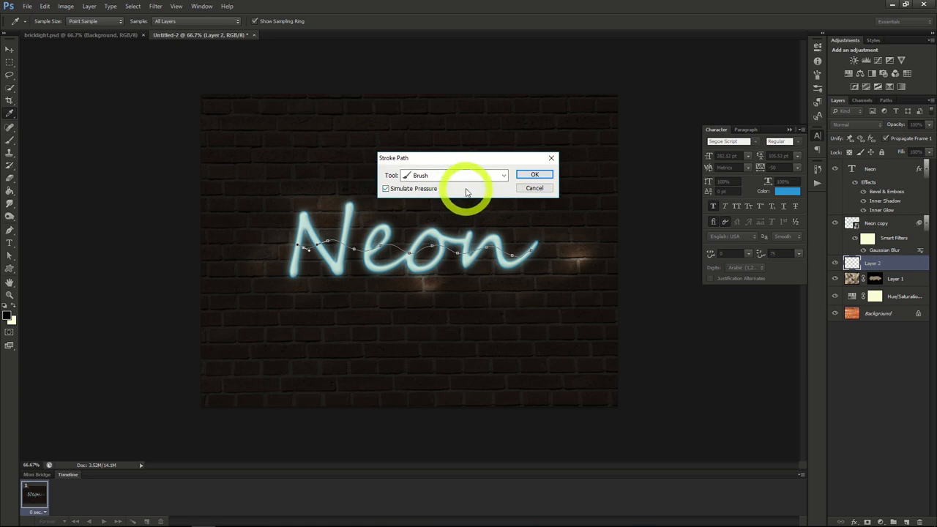
pyautogui.click(534, 174)
pyautogui.rightClick(433, 248)
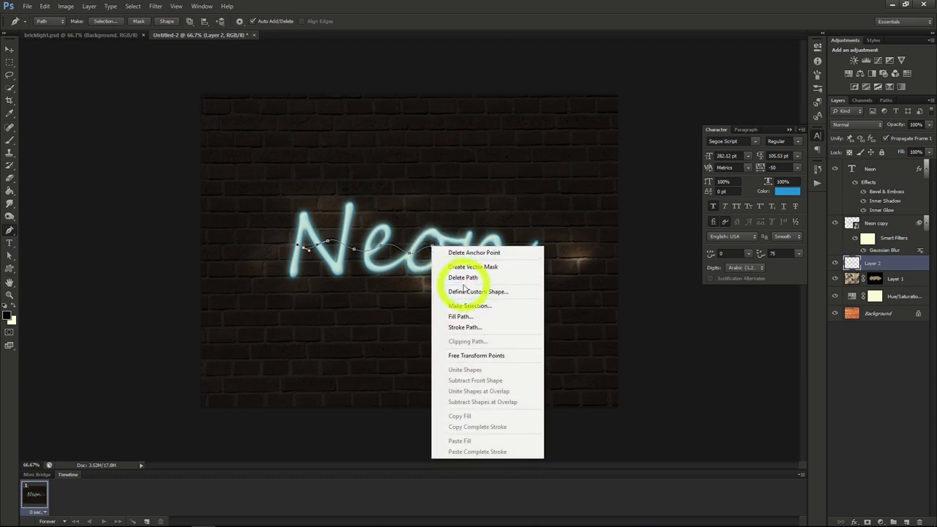
pyautogui.click(463, 279)
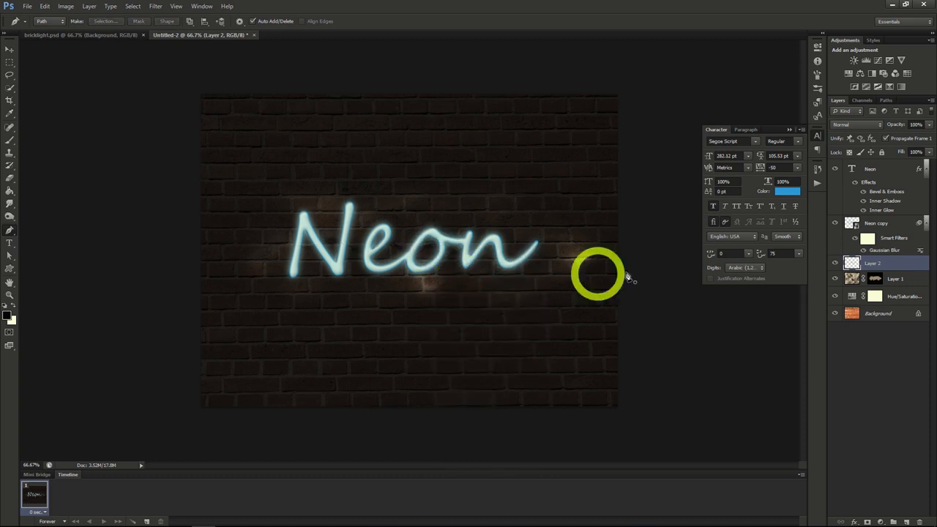
# Apply Bevel & Emboss to the stroked cable layer with depth 245%, size 0 px and a slight soften.
pyautogui.rightClick(871, 267)
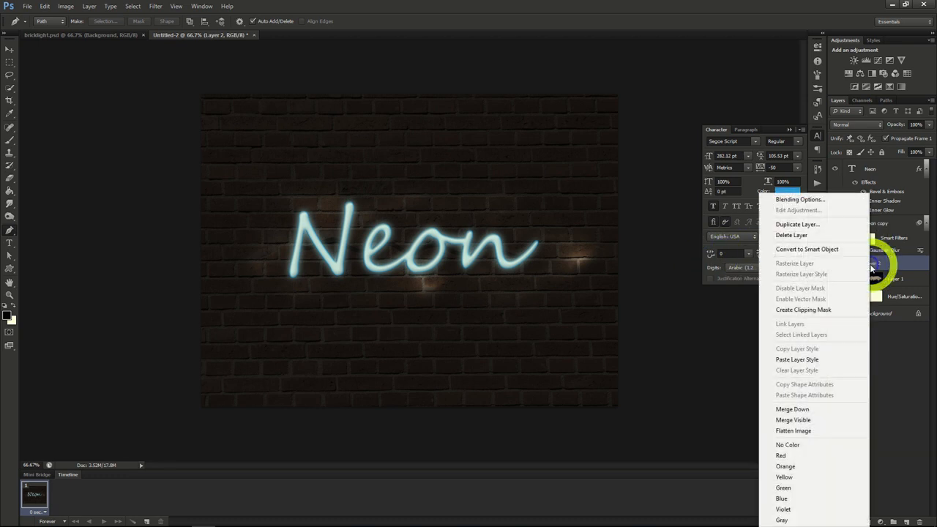
pyautogui.click(800, 201)
pyautogui.click(599, 147)
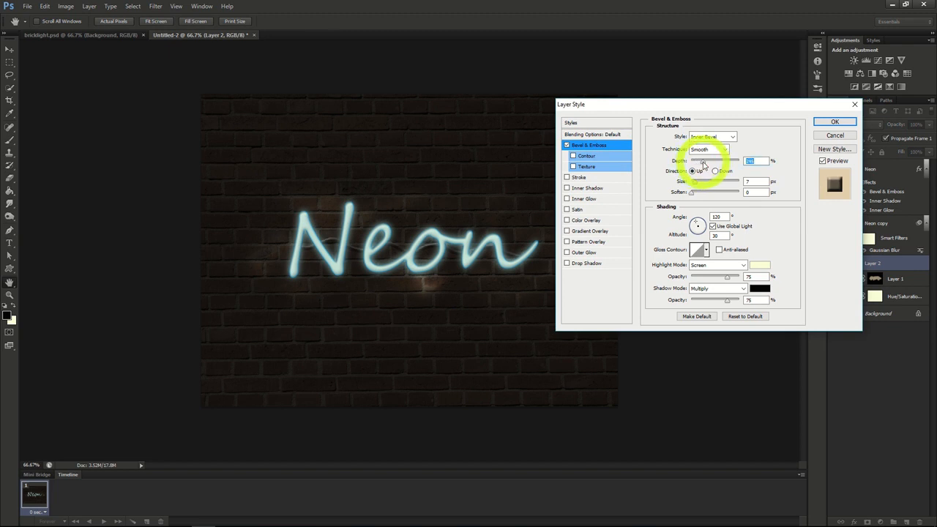
pyautogui.moveTo(695, 183); pyautogui.dragTo(686, 183)
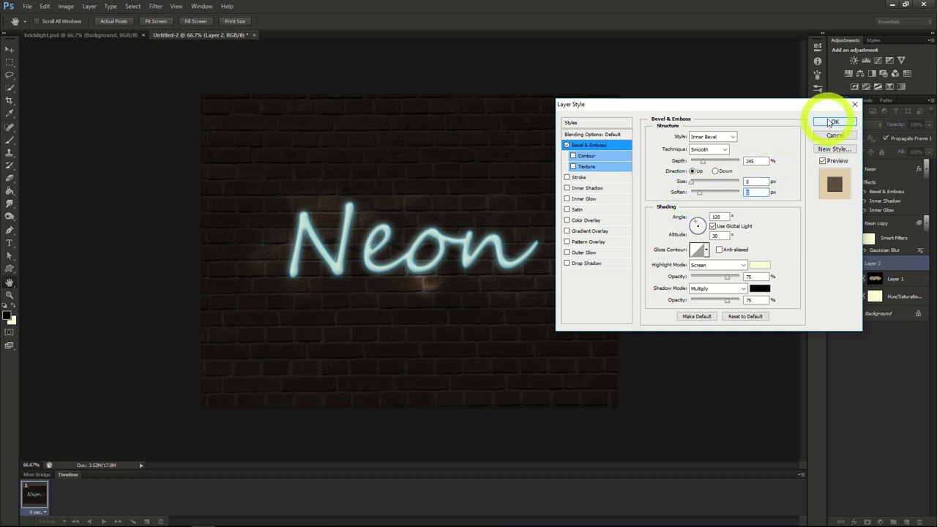
pyautogui.click(831, 121)
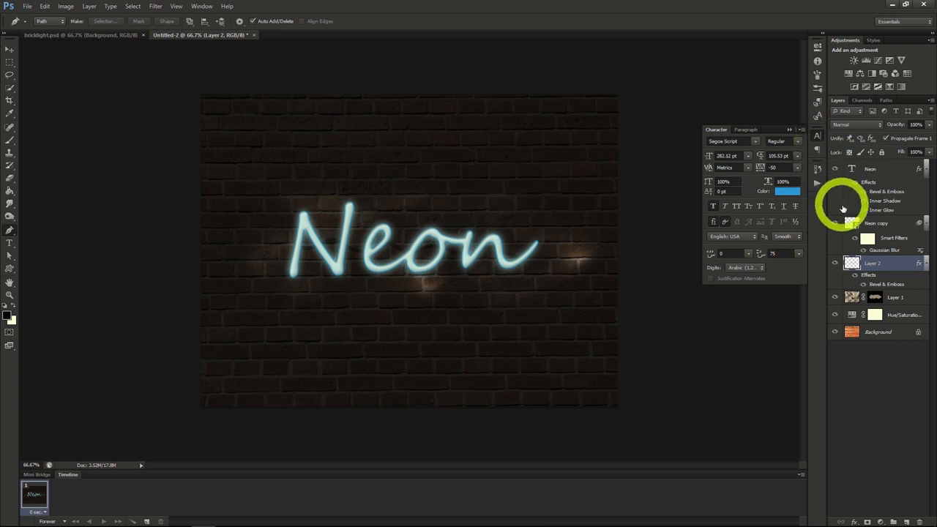
# Add a new layer above the cable layer and set a soft brush to 156 px, 0% hardness and 63% opacity.
pyautogui.click(905, 521)
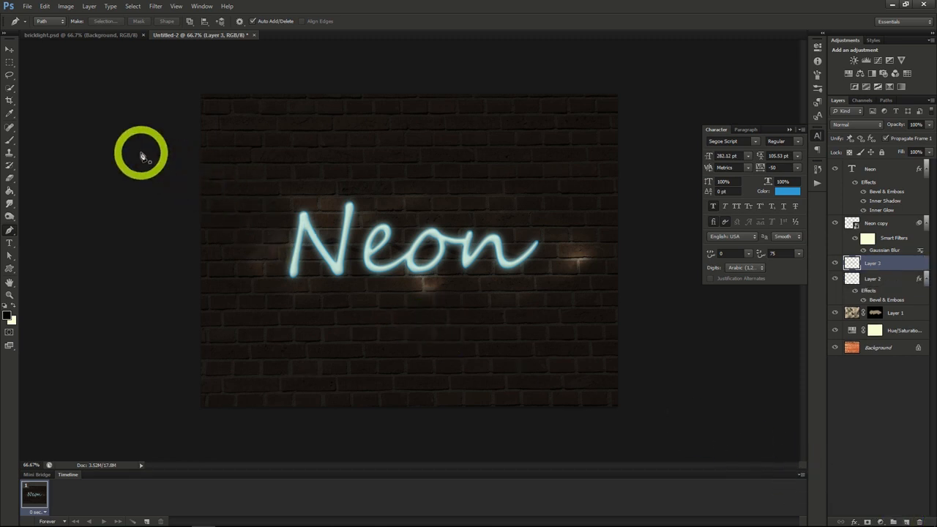
pyautogui.click(10, 140)
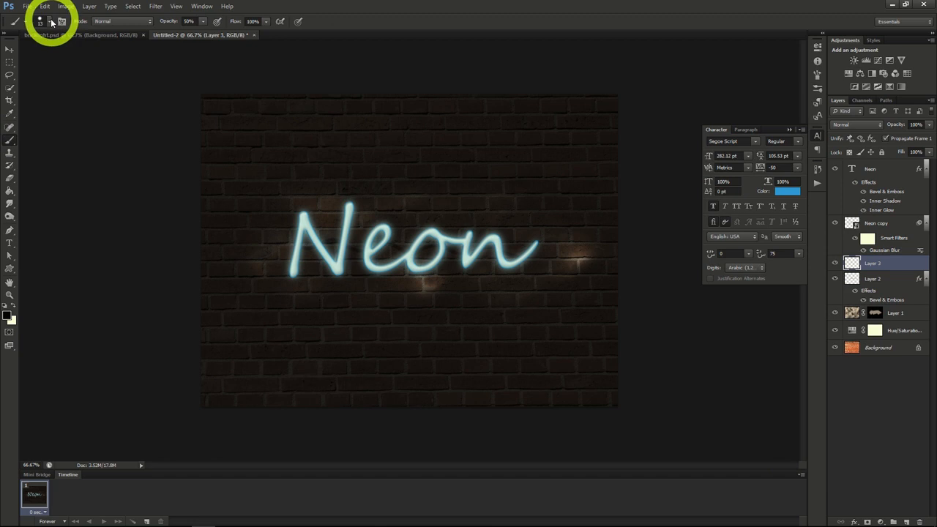
pyautogui.click(51, 23)
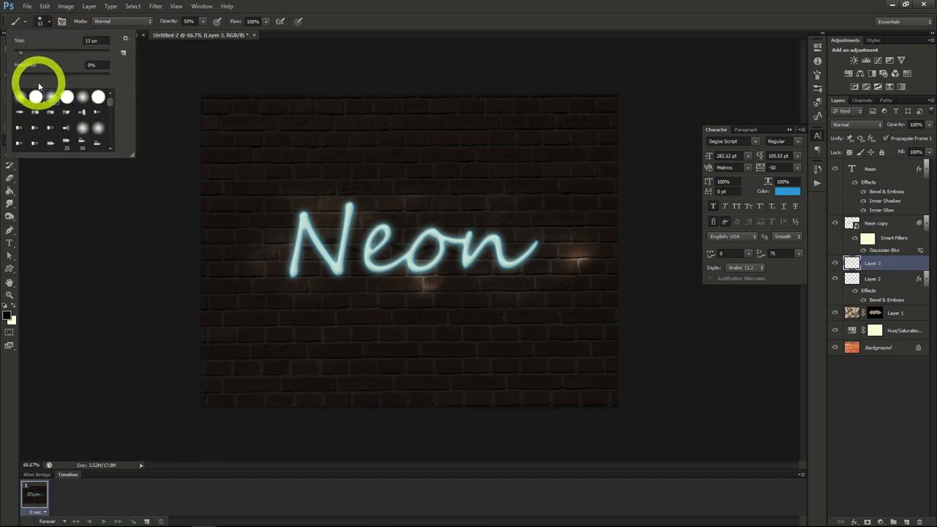
pyautogui.moveTo(20, 56); pyautogui.dragTo(79, 57)
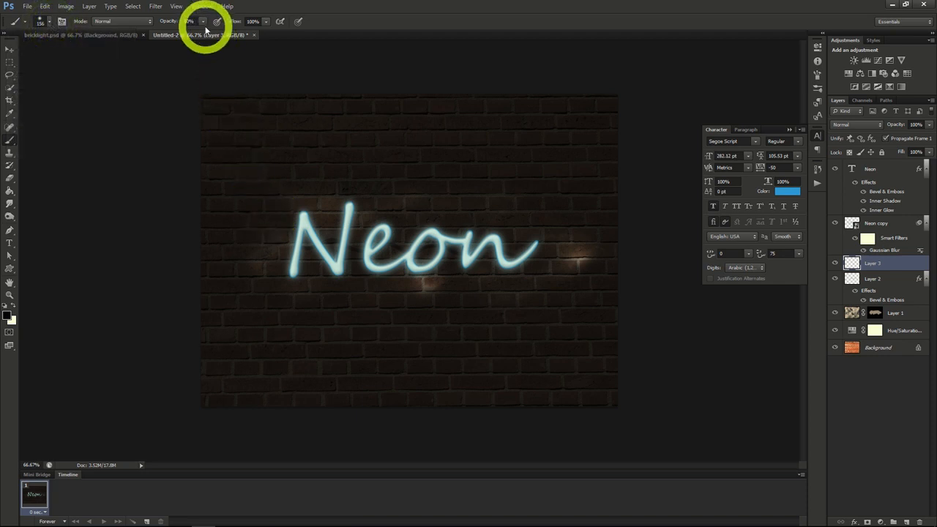
pyautogui.click(203, 21)
pyautogui.moveTo(203, 31); pyautogui.dragTo(210, 31)
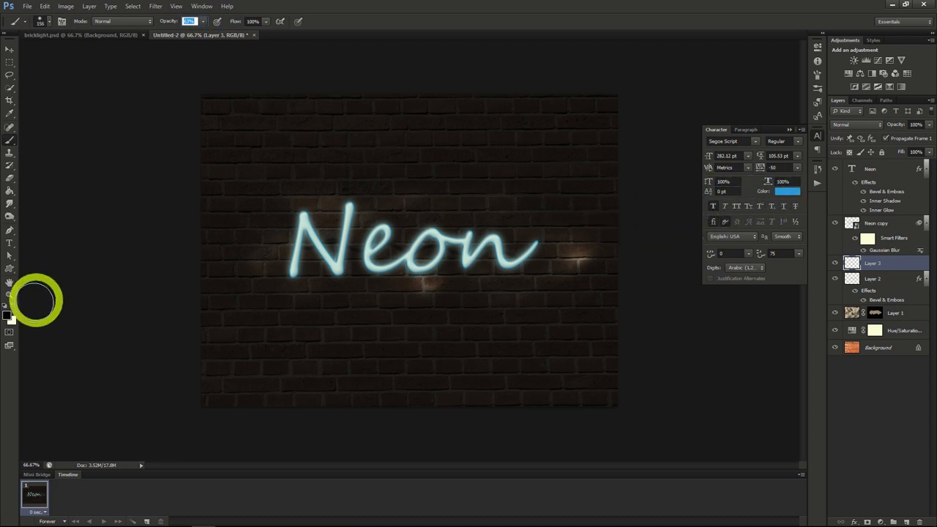
# Paint a large teal patch around the Neon text on the new layer and set its blend mode to Soft Light.
pyautogui.click(8, 315)
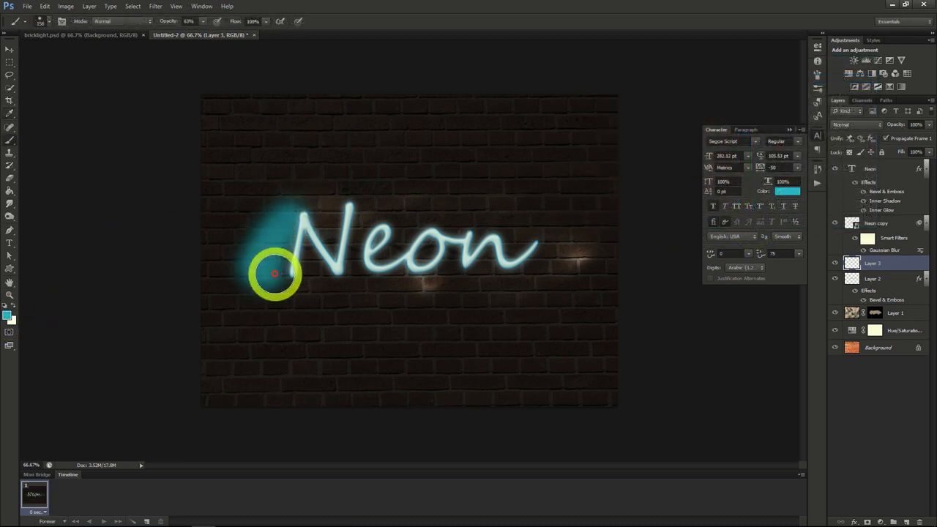
pyautogui.moveTo(275, 274)
pyautogui.mouseDown()
pyautogui.moveTo(317, 211)
pyautogui.moveTo(318, 264)
pyautogui.moveTo(347, 255)
pyautogui.moveTo(363, 204)
pyautogui.moveTo(332, 243)
pyautogui.moveTo(357, 285)
pyautogui.moveTo(406, 199)
pyautogui.moveTo(384, 256)
pyautogui.moveTo(574, 235)
pyautogui.mouseUp()
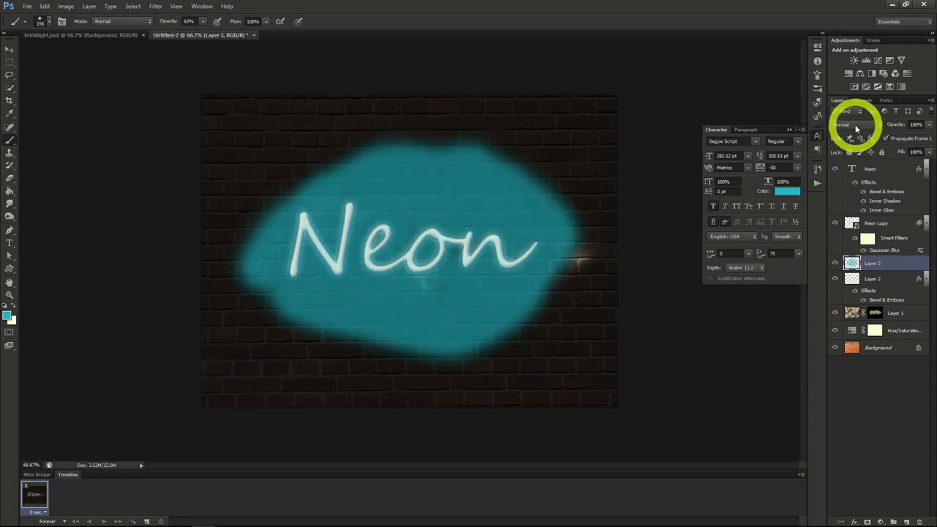
pyautogui.click(857, 126)
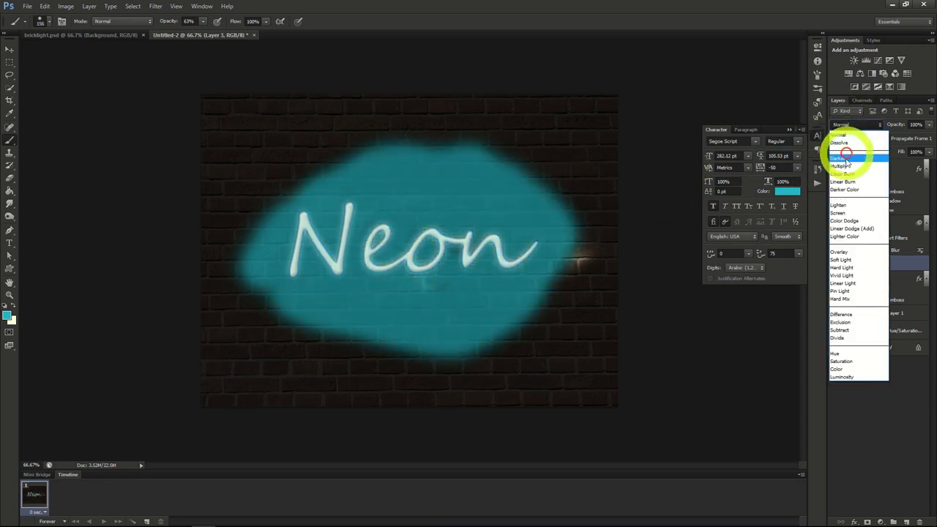
pyautogui.click(849, 260)
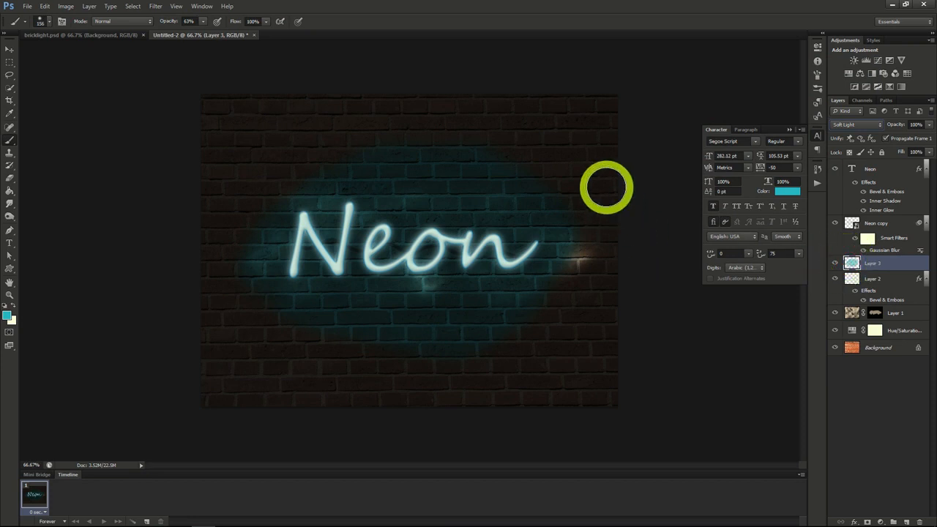